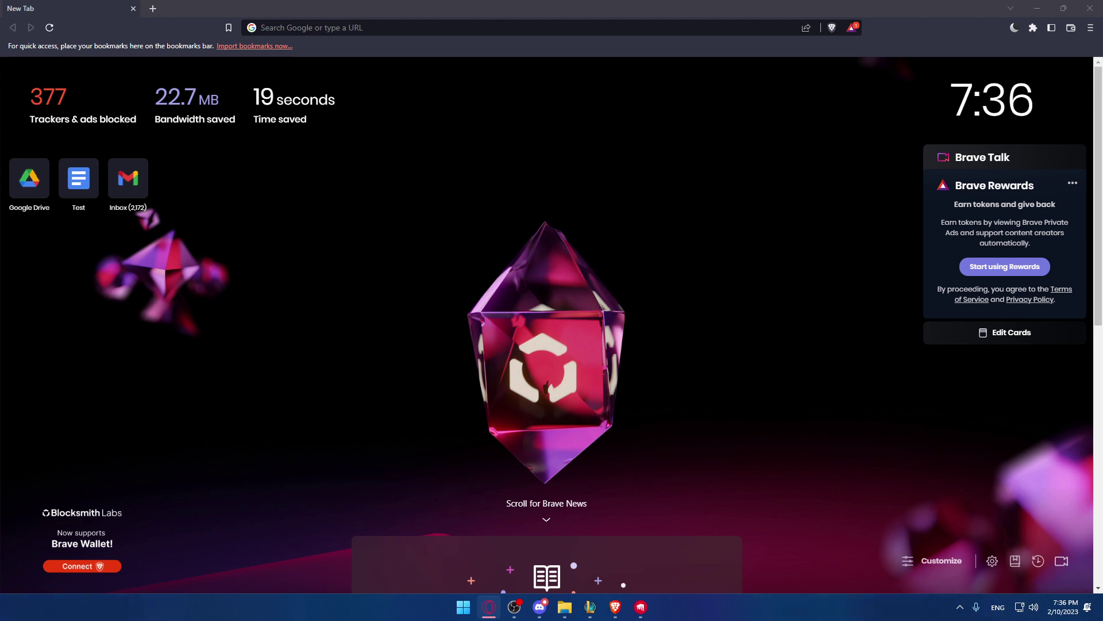
- Bring the Riot Client launcher to the front over the browser from the taskbar
left_click(640, 606)
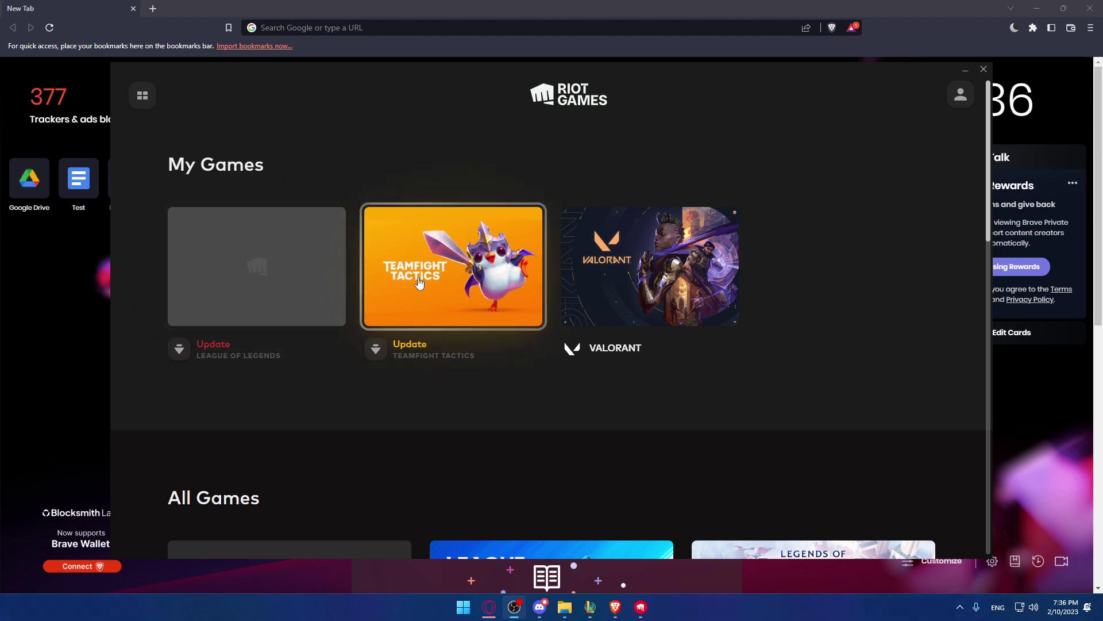
scroll(418, 283, "down", 3)
scroll(396, 283, "down", 2)
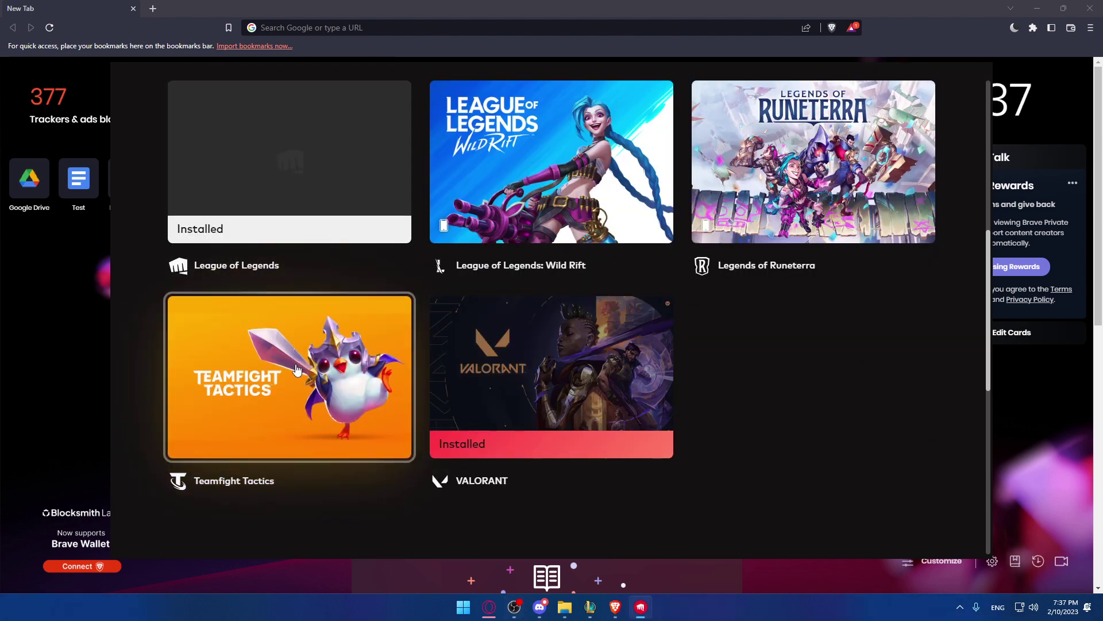
- Show Teamfight Tactics' play options: In League of Legends, iOS App Store, Google Play
left_click(297, 367)
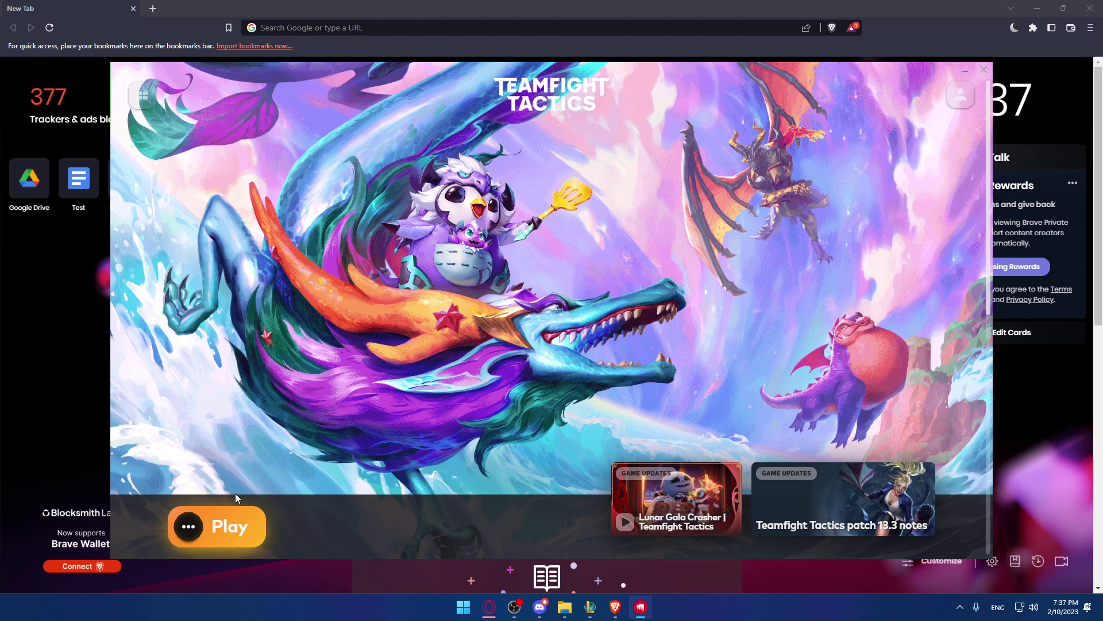
left_click(225, 530)
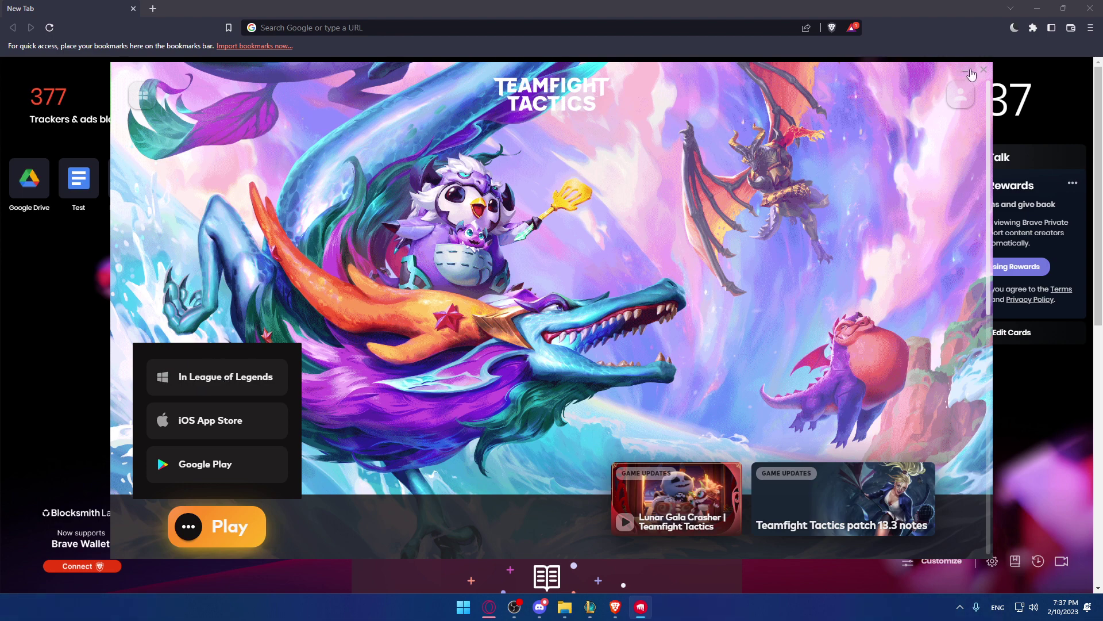
- Close the Teamfight Tactics page and leave the running match through Options, Exit Game, and Leave
left_click(142, 96)
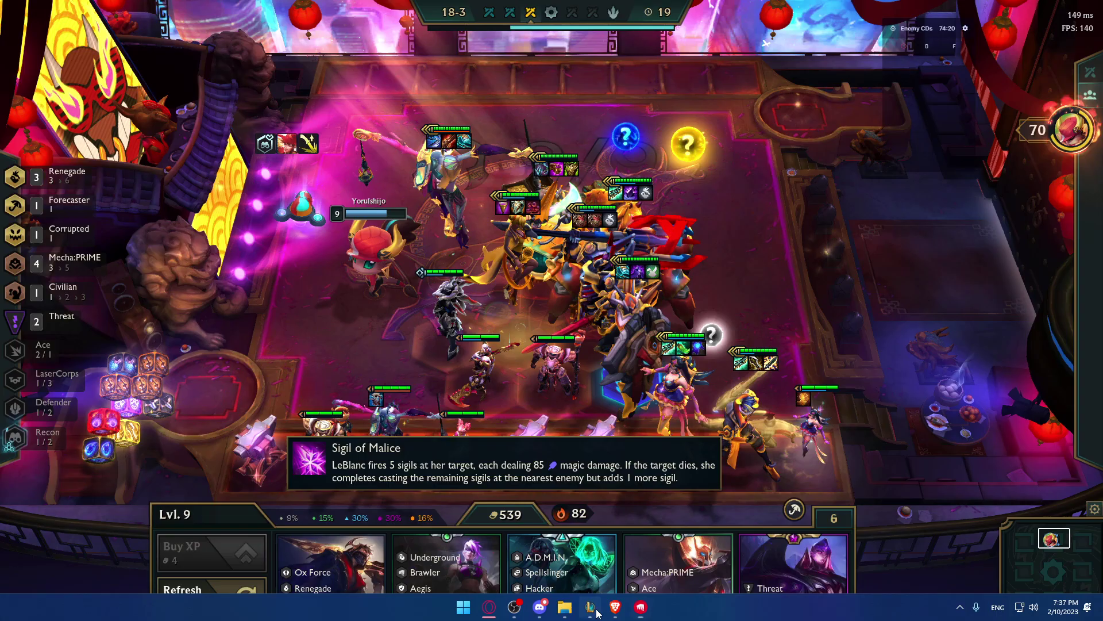
key("Escape")
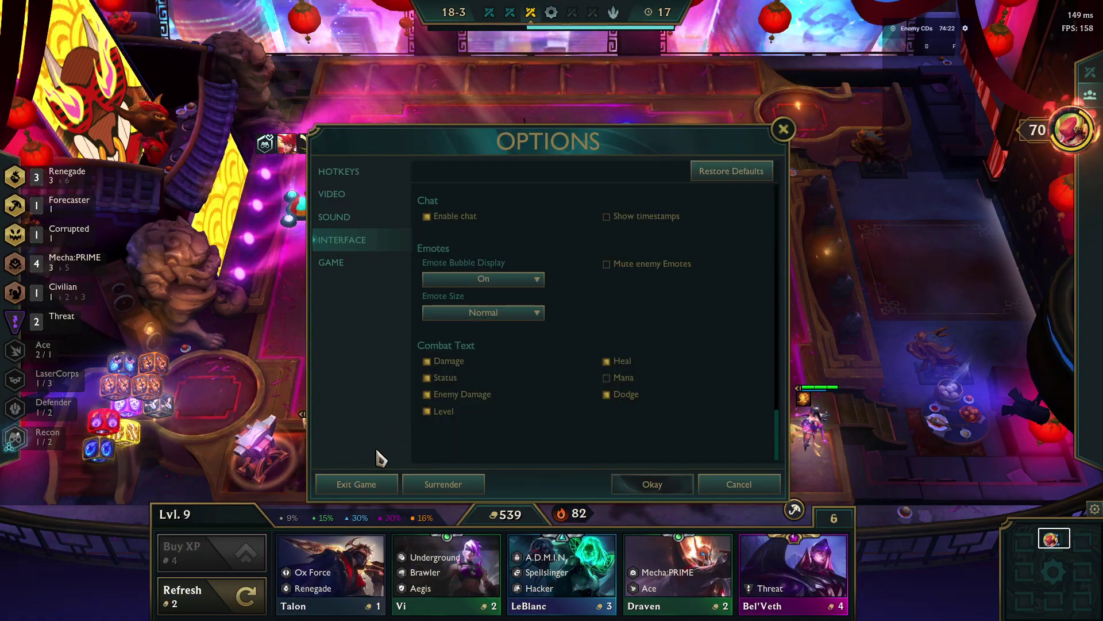
left_click(380, 479)
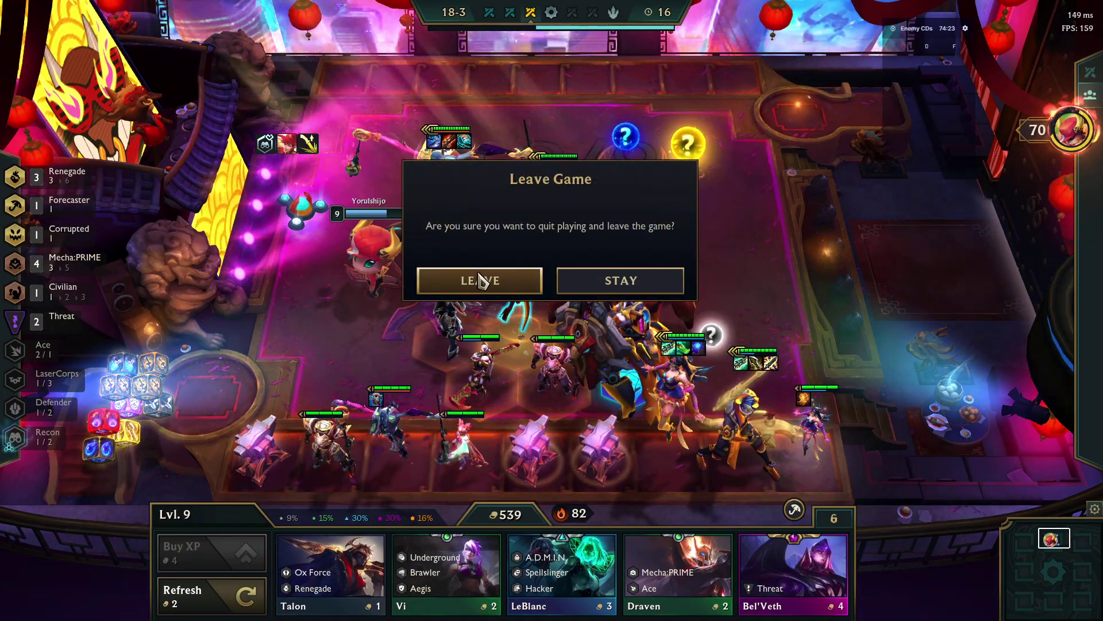
left_click(484, 279)
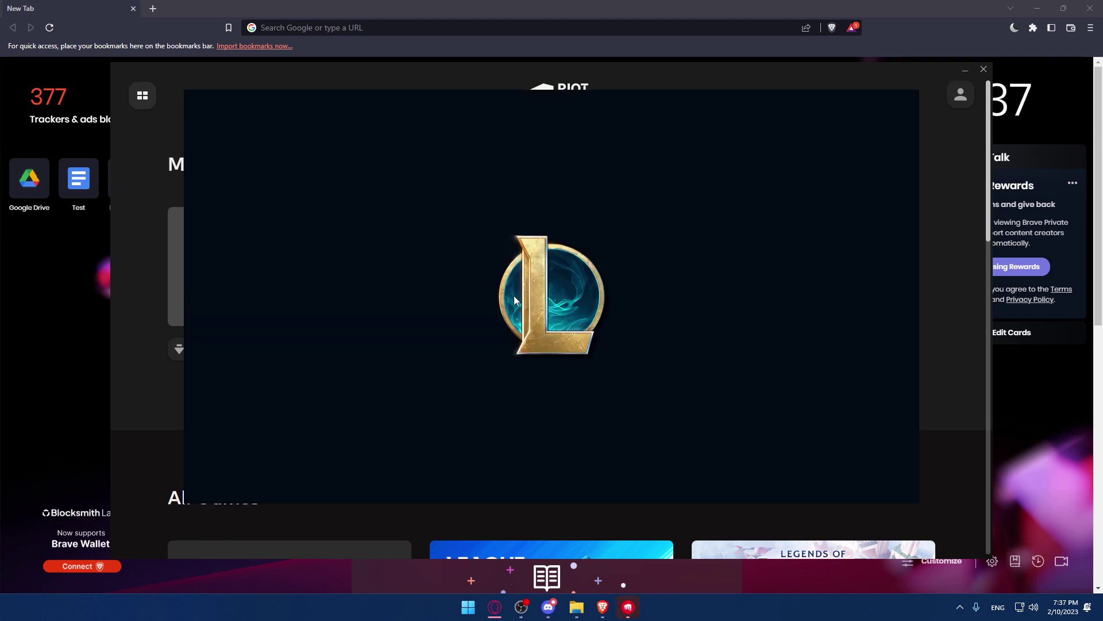